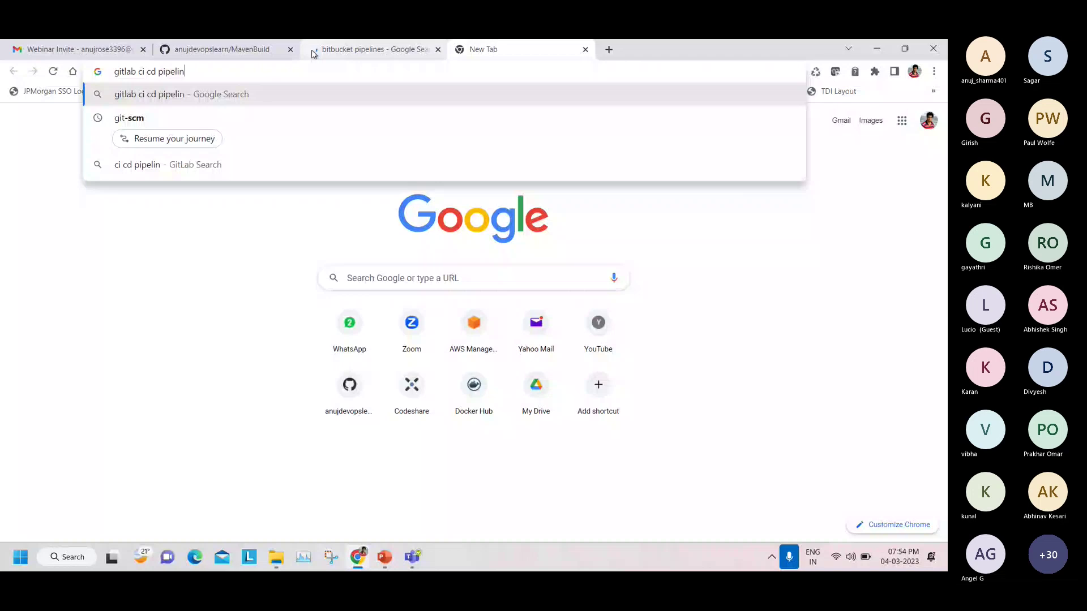
Search Google for "gitlab ci cd pipelines"
{"action": "type", "text": "es"}
{"action": "key", "text": "Return"}
Open the Bitbucket Pipelines - Continuous Delivery result and review its build automation section, along with GitLab's CI/CD pipelines documentation
{"action": "left_click", "coordinate": [312, 54]}
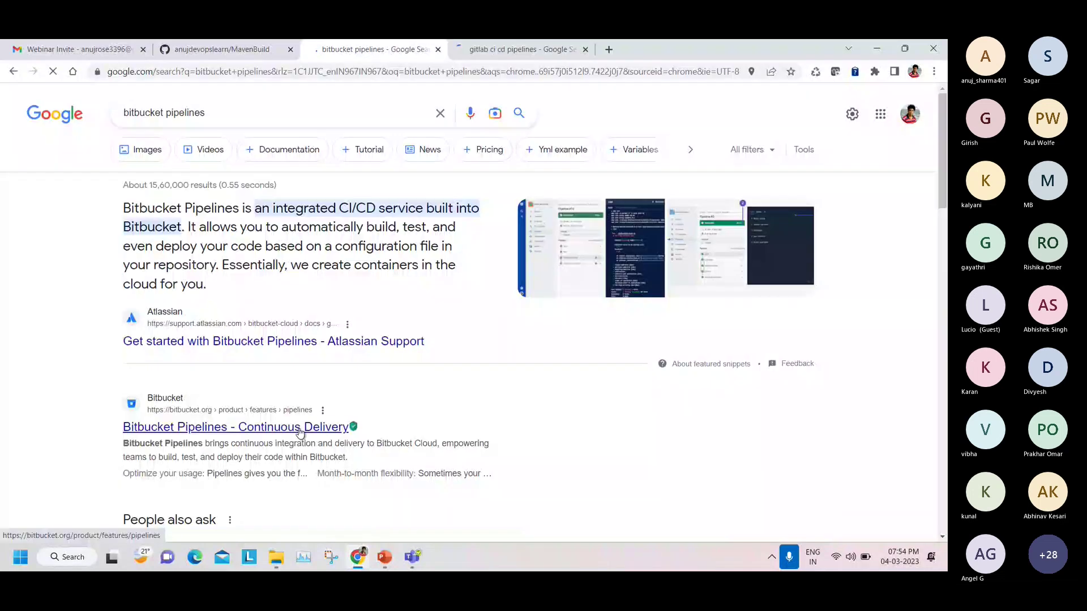
{"action": "left_click", "coordinate": [300, 433]}
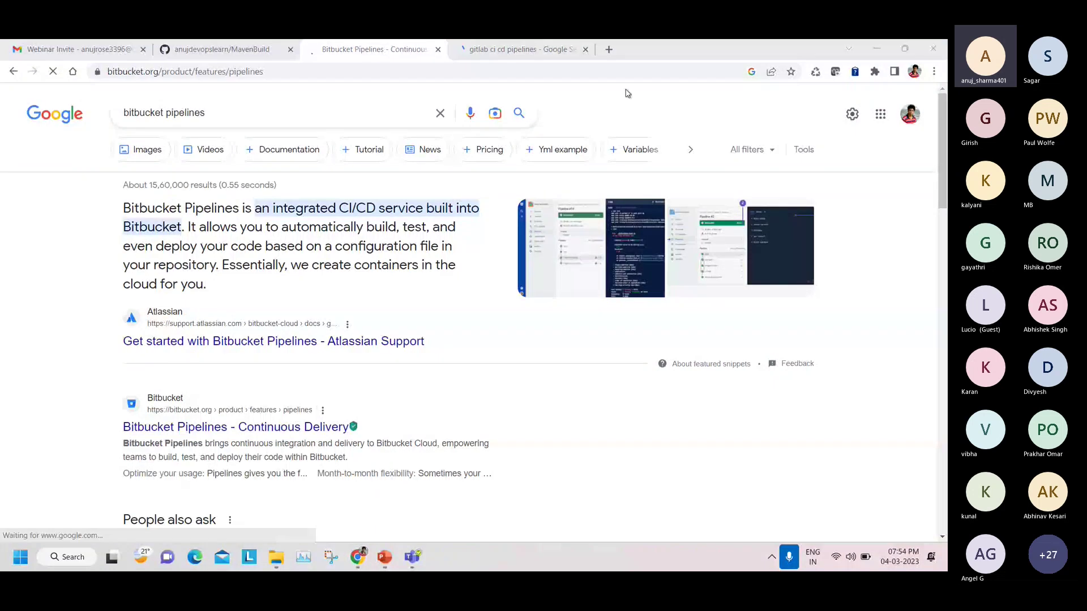
{"action": "key", "text": "ctrl+shift+Tab"}
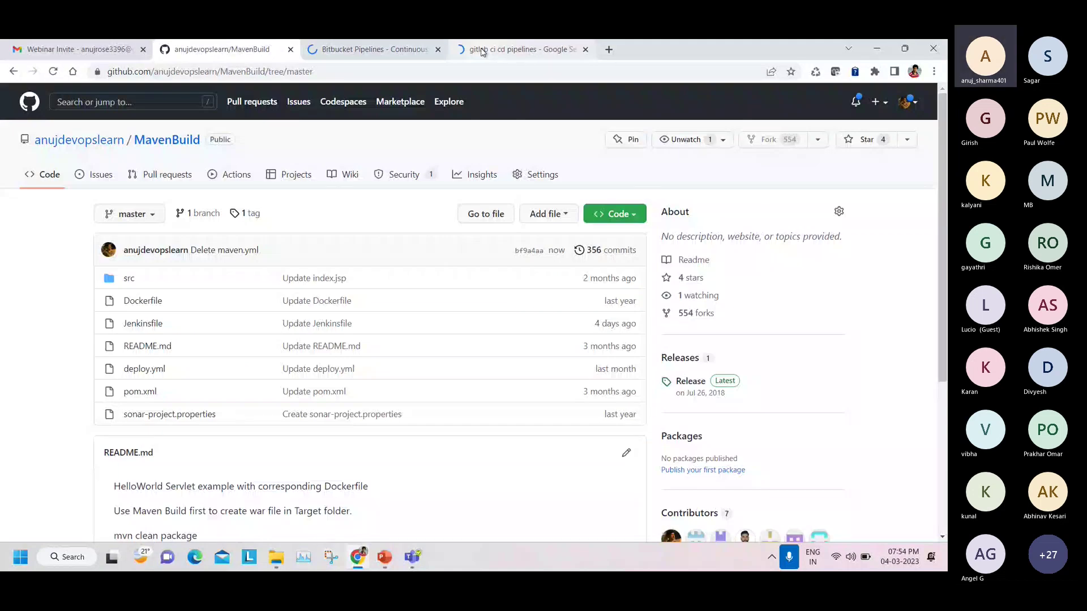
{"action": "key", "text": "ctrl+Tab"}
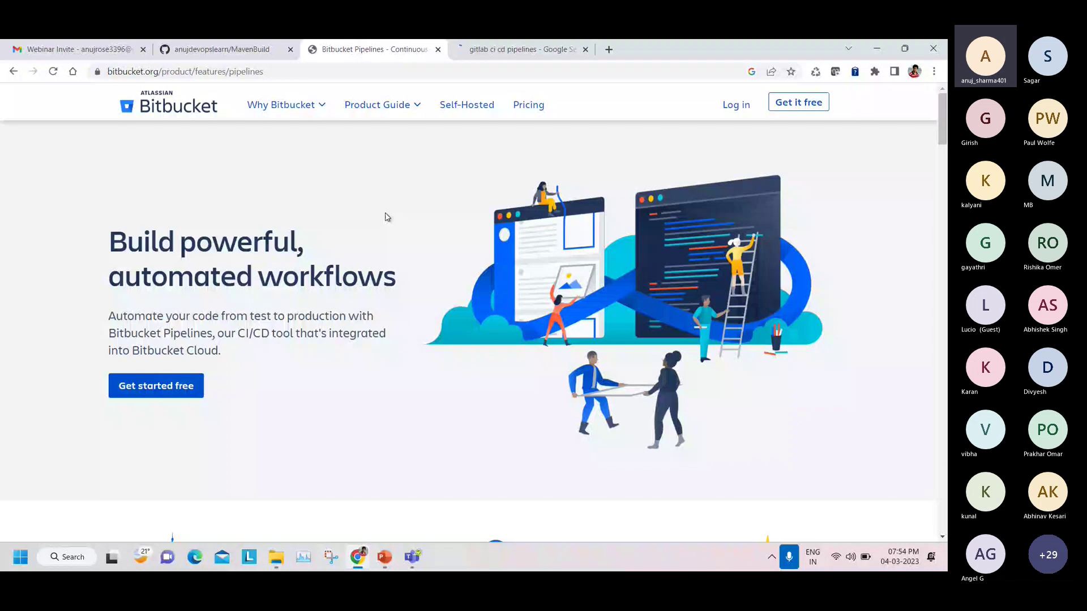
{"action": "scroll", "coordinate": [387, 217], "scroll_direction": "down", "scroll_amount": 8}
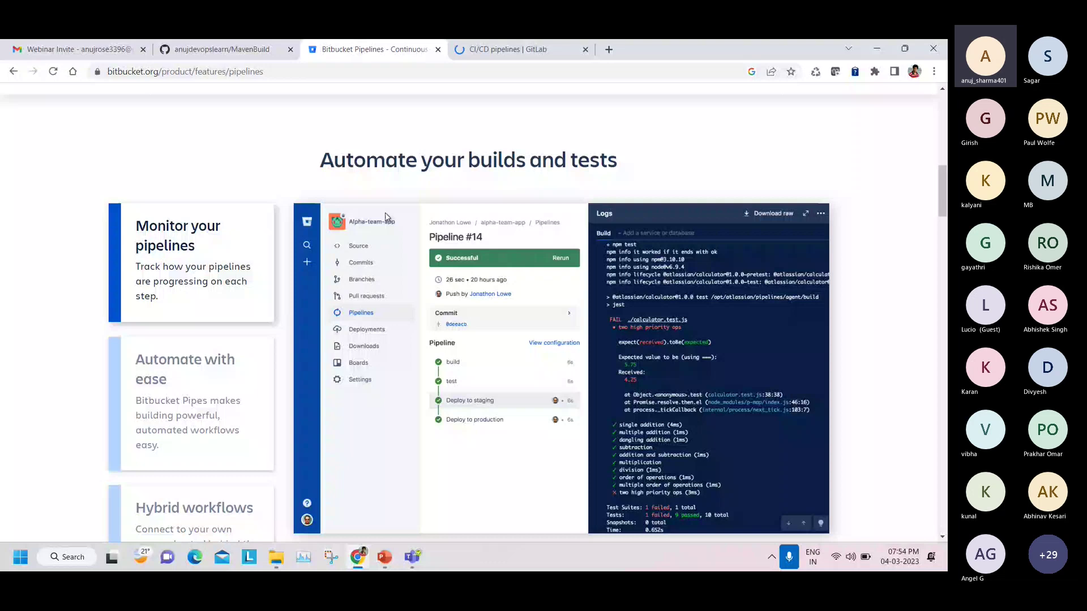
{"action": "scroll", "coordinate": [385, 213], "scroll_direction": "down", "scroll_amount": 1}
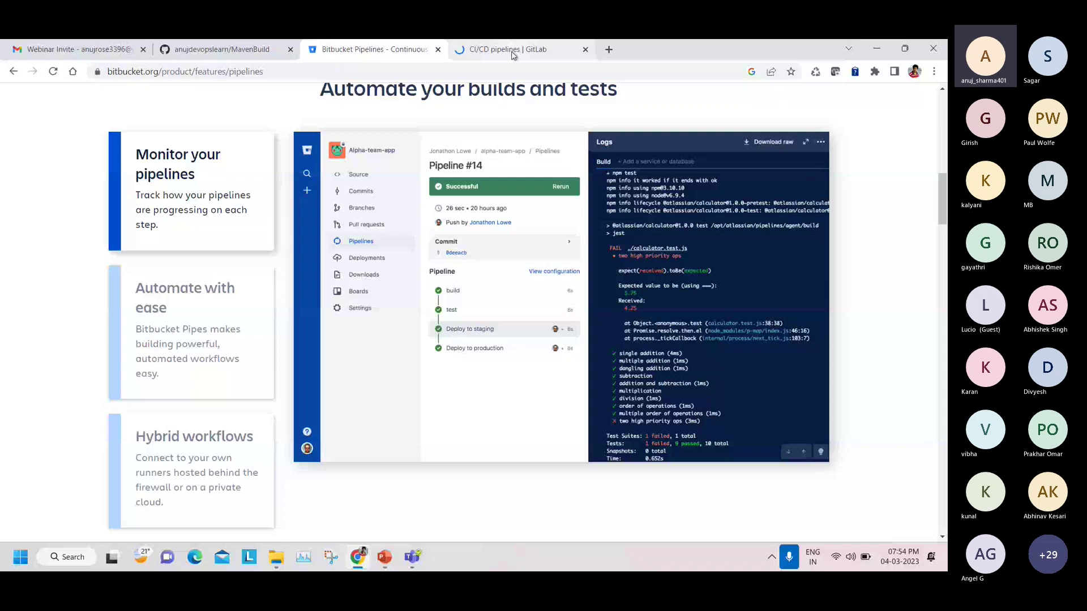
{"action": "left_click", "coordinate": [513, 53]}
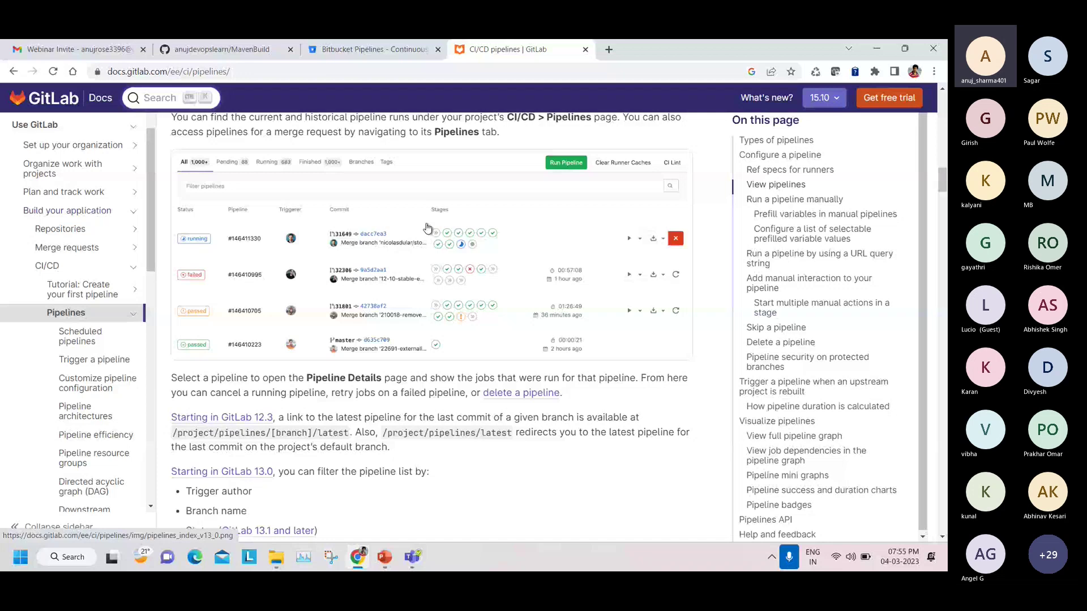
Open the Actions page of the MavenBuild GitHub repository in a new browser tab and view its workflow runs
{"action": "key", "text": "ctrl+2"}
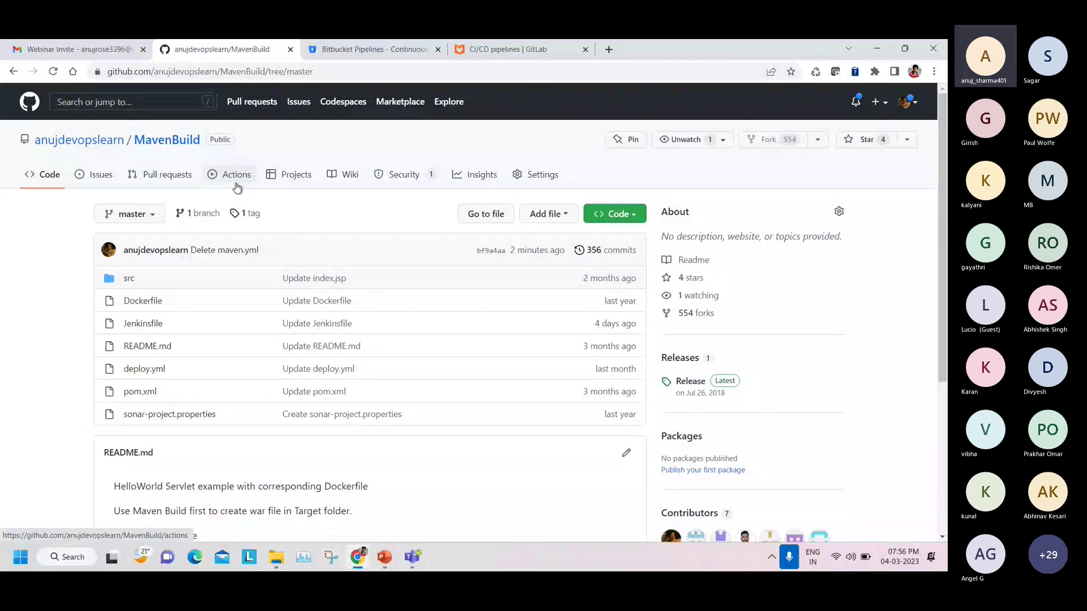
{"action": "left_click", "coordinate": [236, 187]}
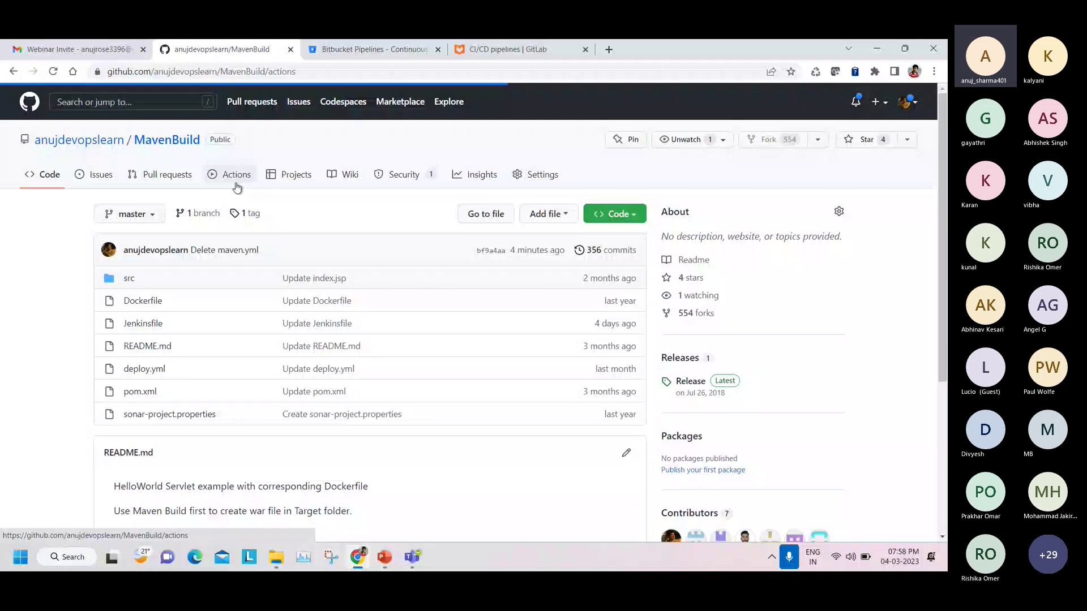
{"action": "left_click", "coordinate": [236, 187]}
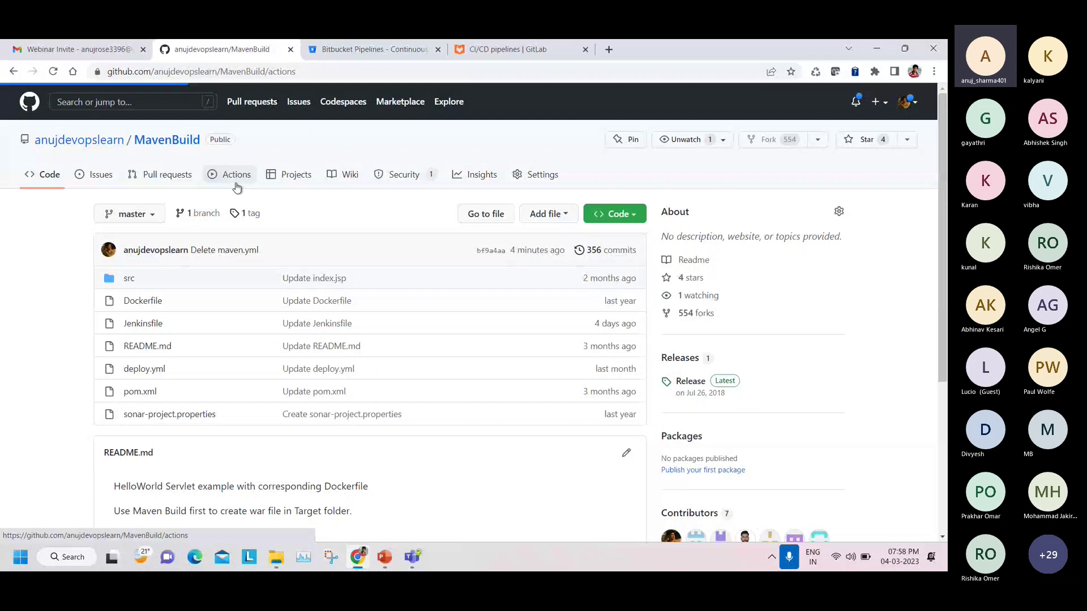
{"action": "right_click", "coordinate": [236, 187]}
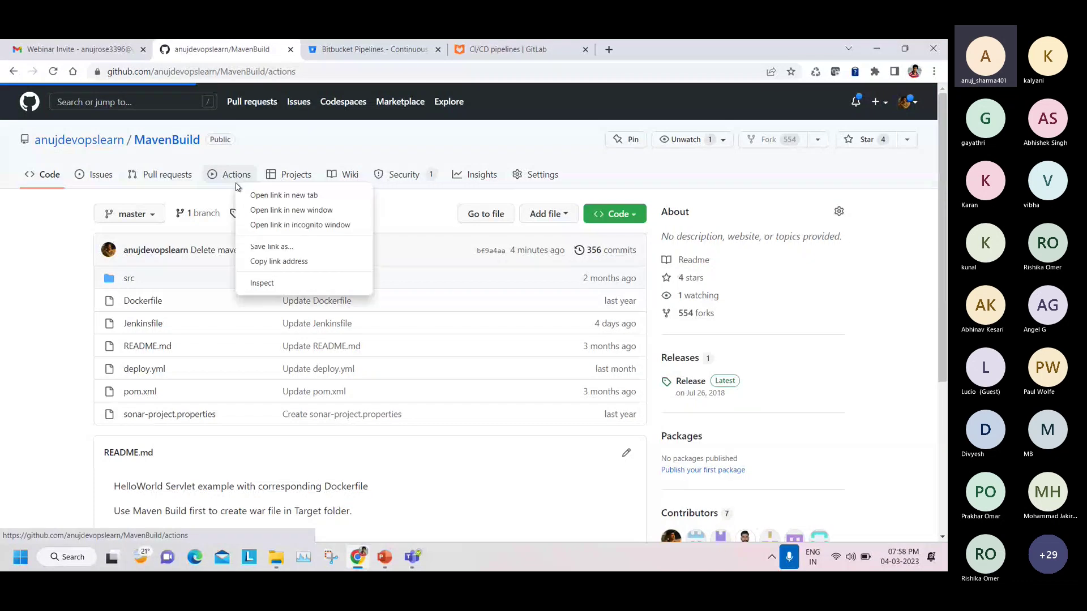
{"action": "left_click", "coordinate": [252, 196]}
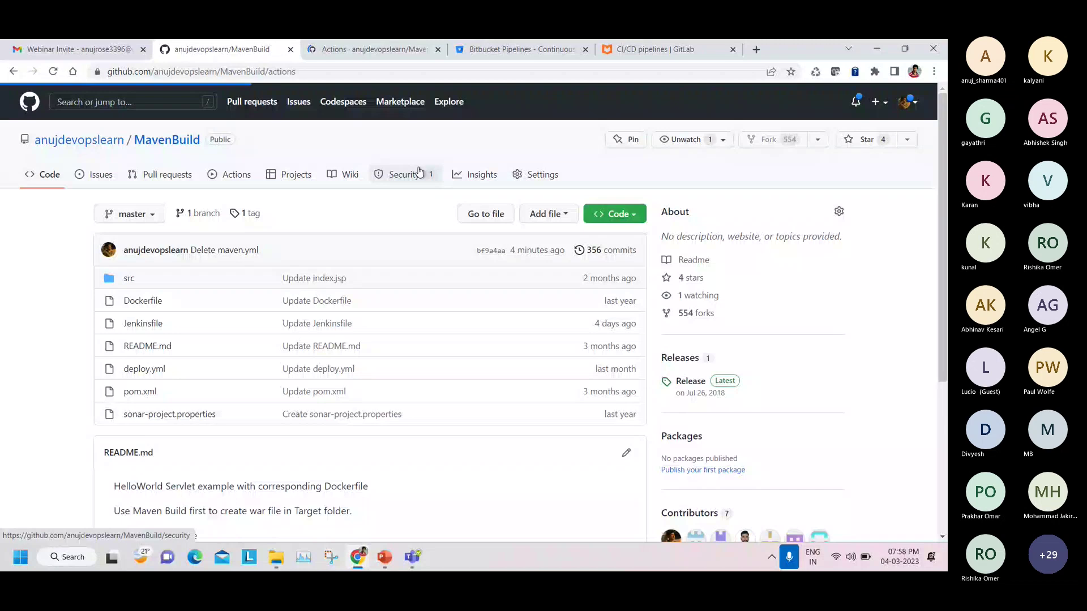
{"action": "key", "text": "ctrl+Tab"}
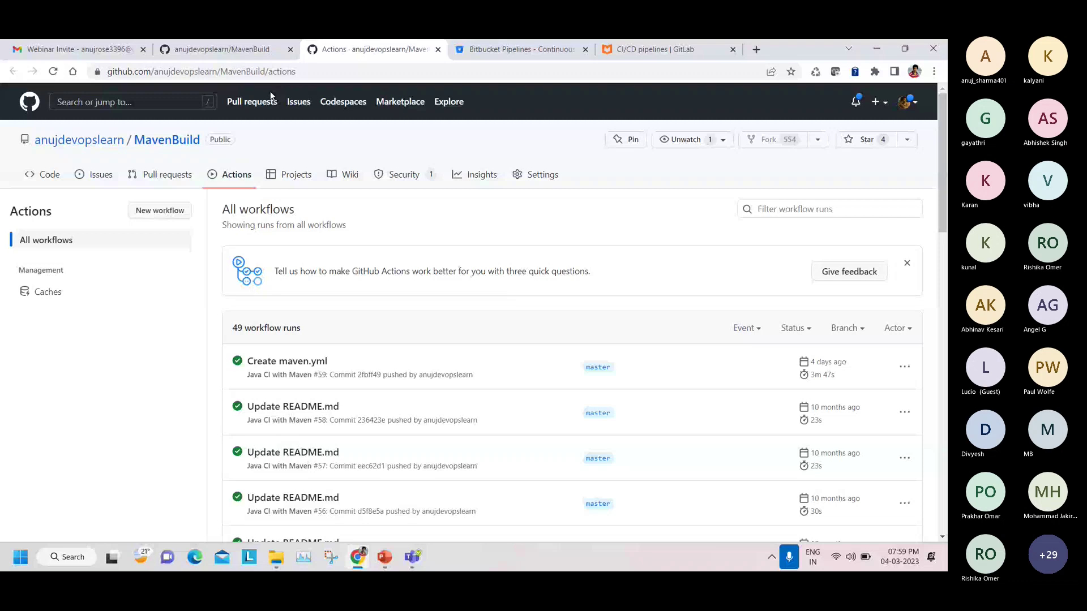
{"action": "key", "text": "ctrl+Page_Up"}
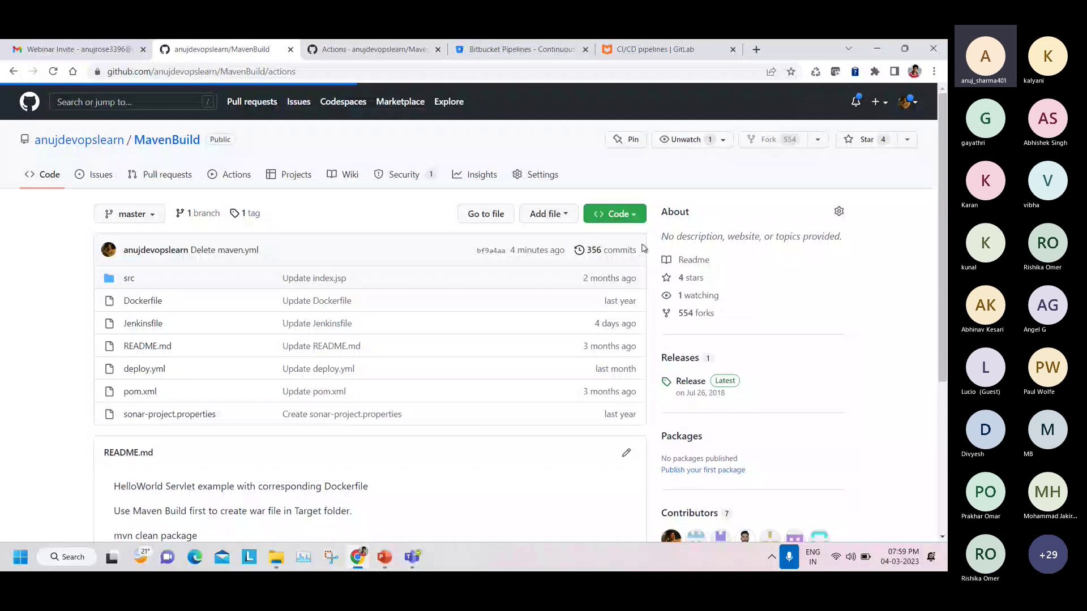
{"action": "key", "text": "alt+Tab"}
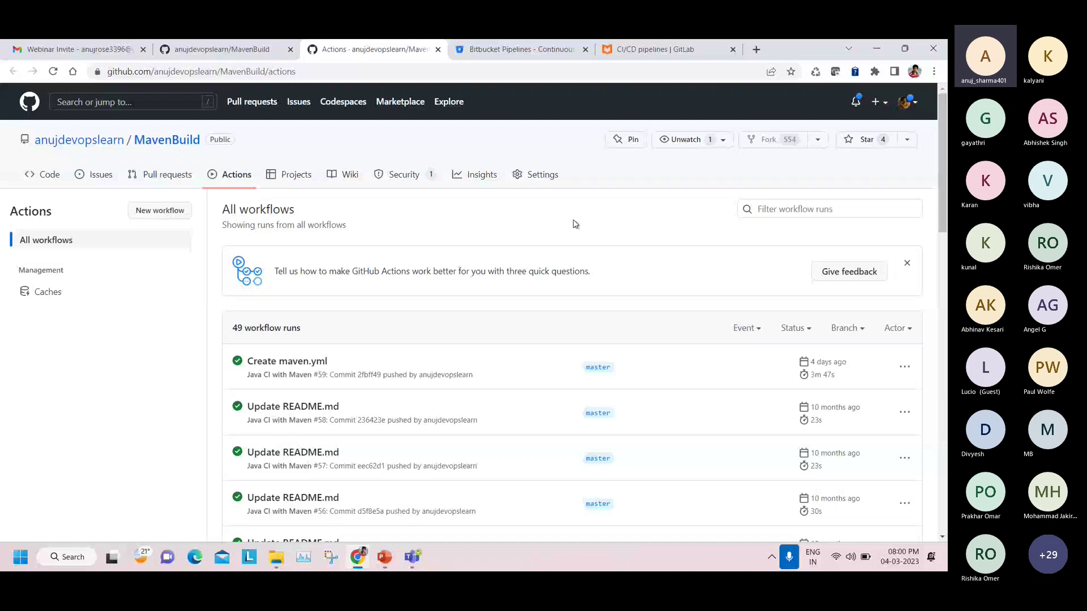
Start a new workflow for MavenBuild, browse the template categories and open the Java with Maven template for configuration
{"action": "left_click", "coordinate": [154, 212]}
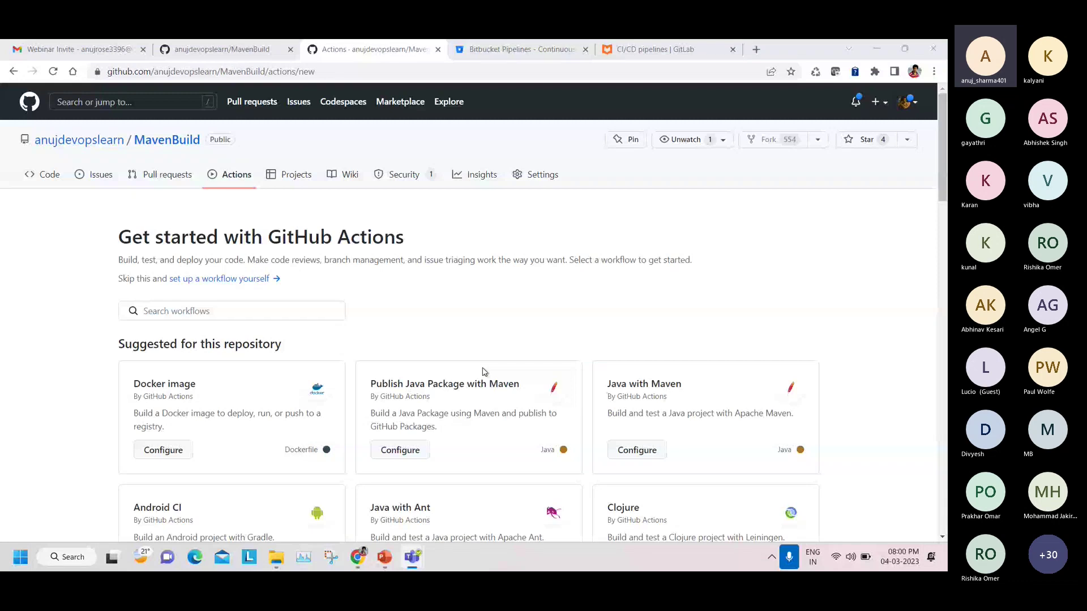
{"action": "scroll", "coordinate": [270, 237], "scroll_direction": "down", "scroll_amount": 2}
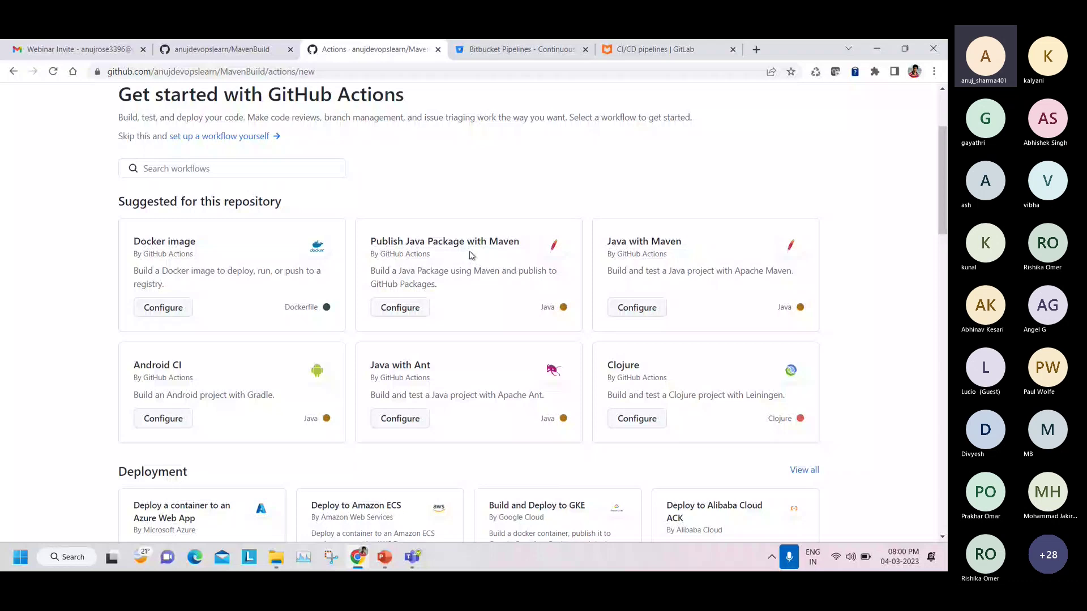
{"action": "scroll", "coordinate": [652, 425], "scroll_direction": "down", "scroll_amount": 7}
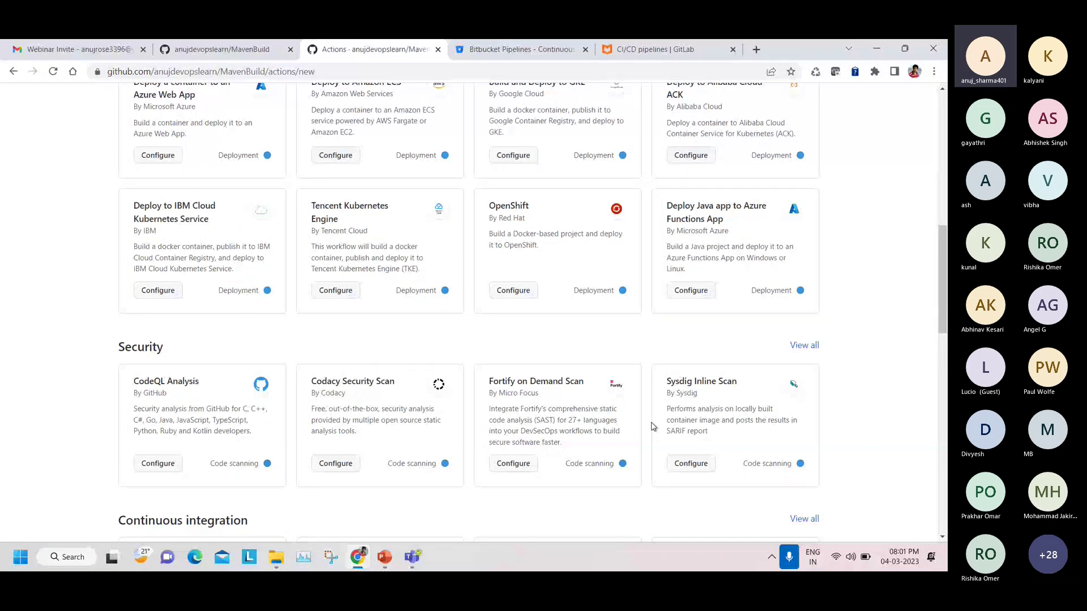
{"action": "scroll", "coordinate": [654, 426], "scroll_direction": "down", "scroll_amount": 5}
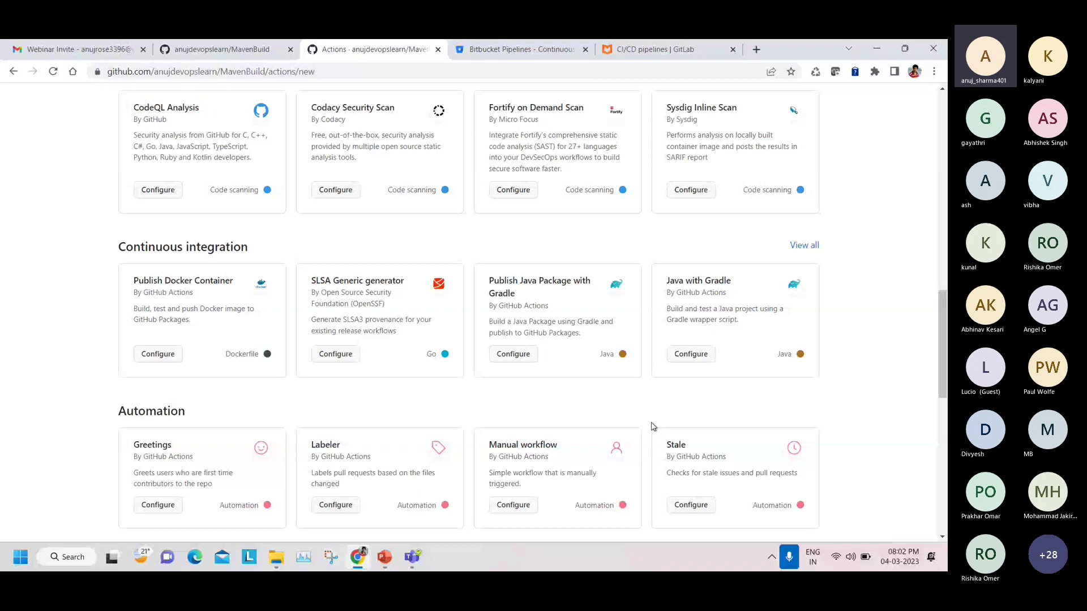
{"action": "scroll", "coordinate": [654, 426], "scroll_direction": "up", "scroll_amount": 15}
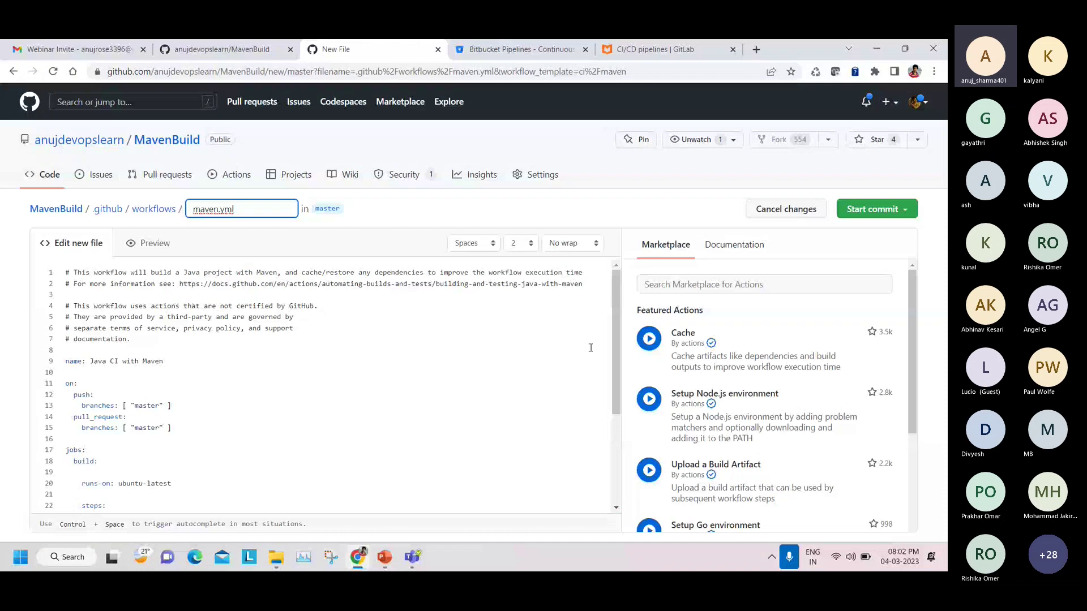
Enlarge the maven.yml editor, examine the push and pull_request triggers, and highlight the "runs-on: ubuntu-latest" line
{"action": "key", "text": "ctrl+plus"}
{"action": "key", "text": "ctrl+plus"}
{"action": "key", "text": "ctrl+plus"}
{"action": "key", "text": "ctrl+plus"}
{"action": "key", "text": "ctrl+plus"}
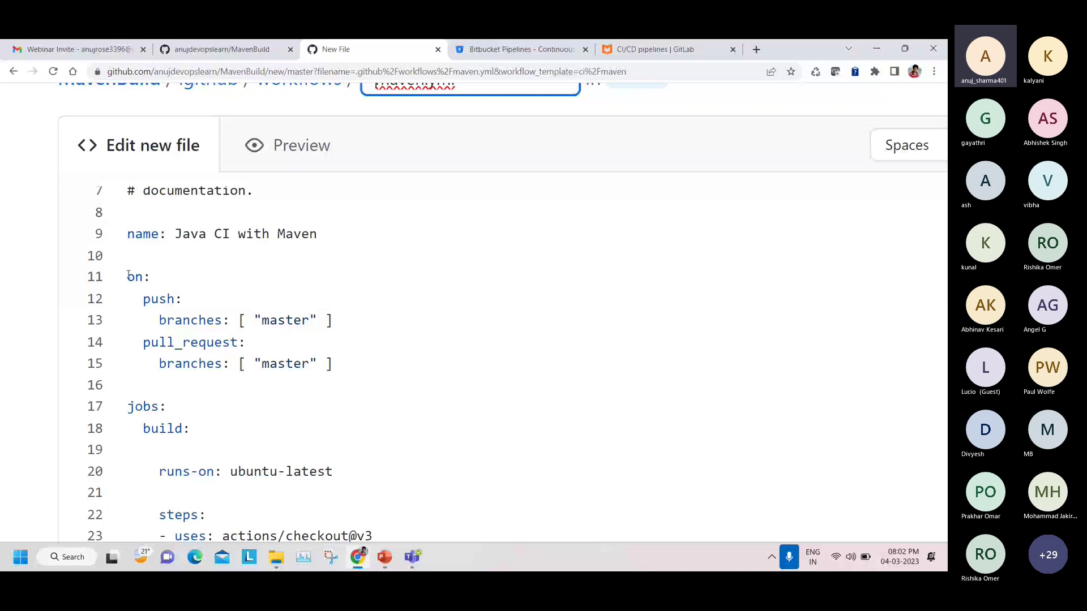
{"action": "left_click", "coordinate": [385, 366]}
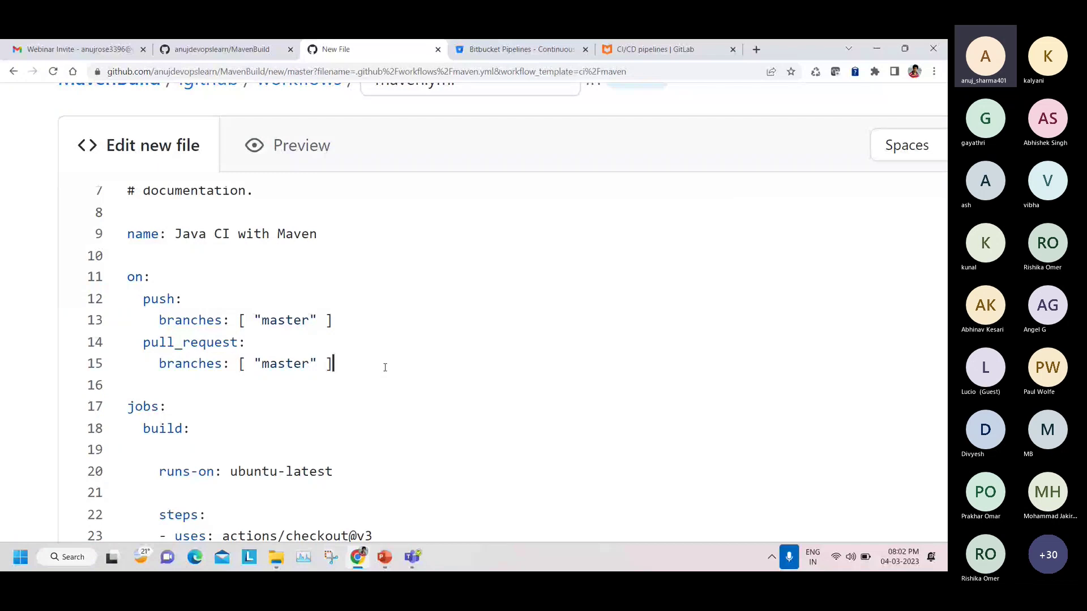
{"action": "scroll", "coordinate": [385, 367], "scroll_direction": "down", "scroll_amount": 3}
{"action": "triple_click", "coordinate": [504, 309]}
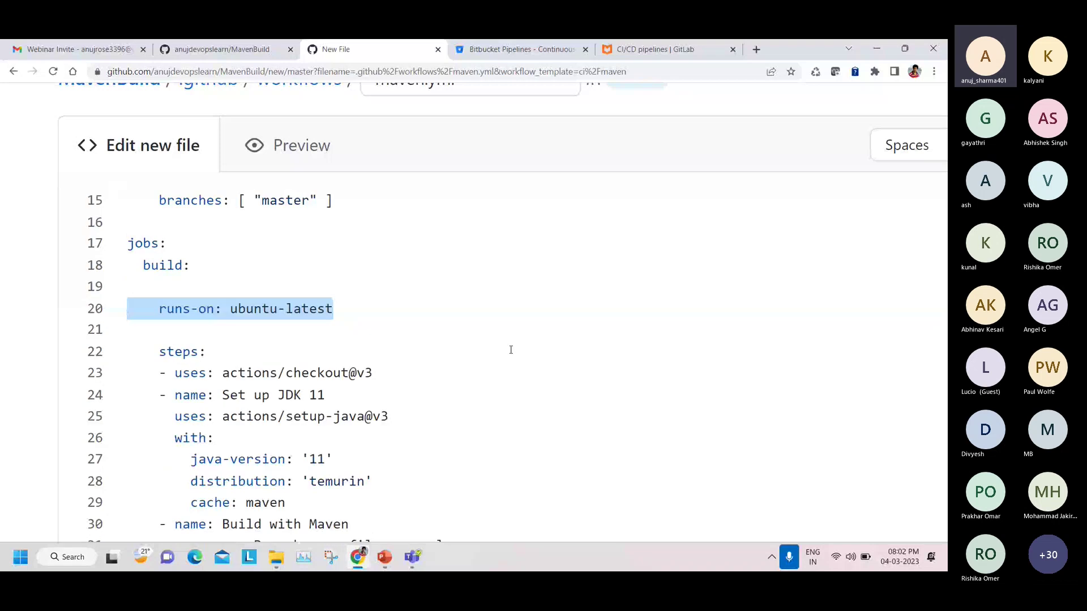